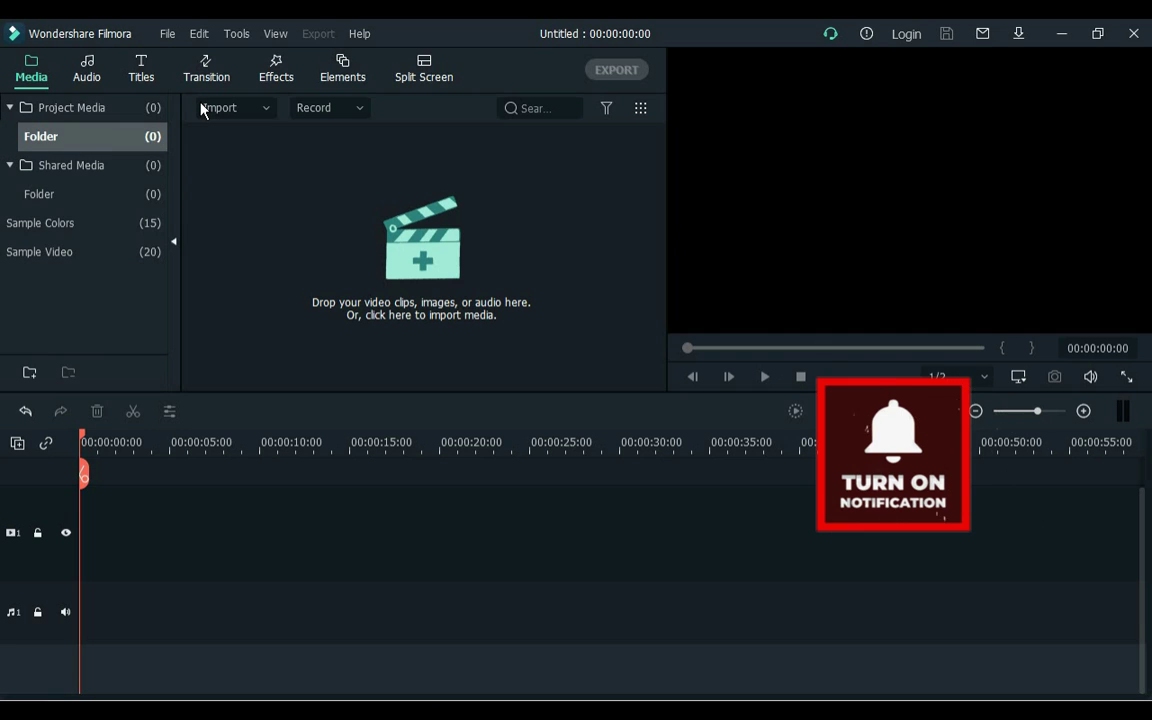
Add the Default Title template from Titles to the start of the video track.
left_click(138, 64)
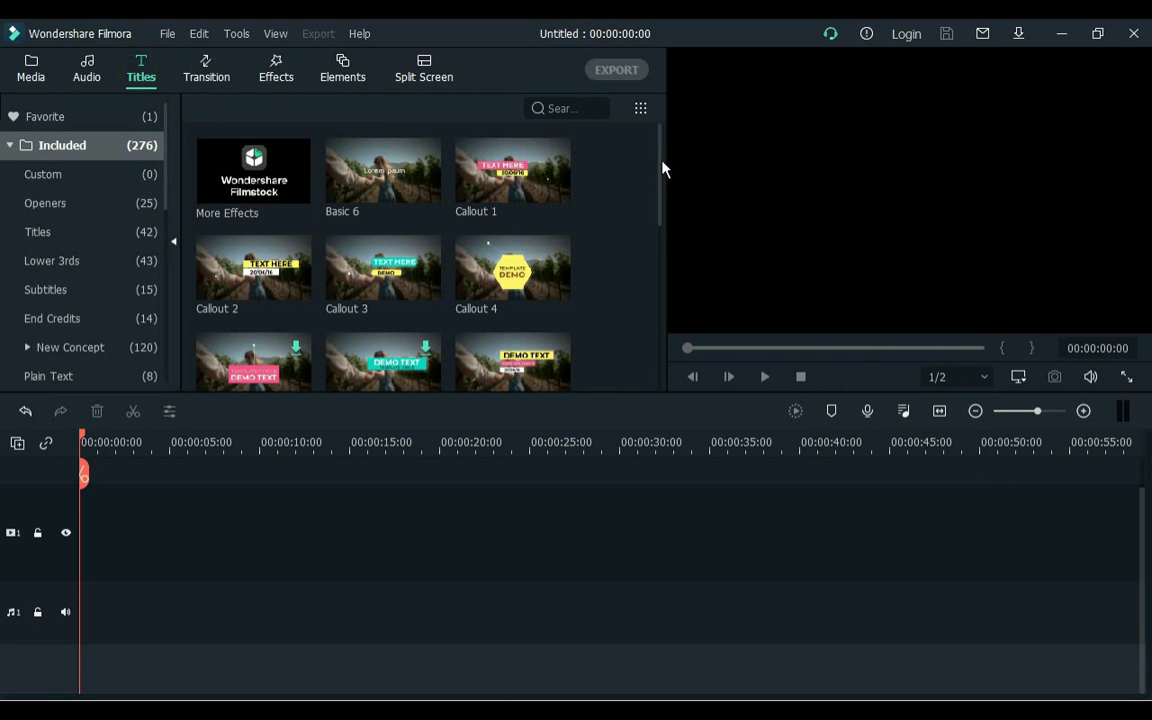
left_click_drag(661, 159, 661, 280)
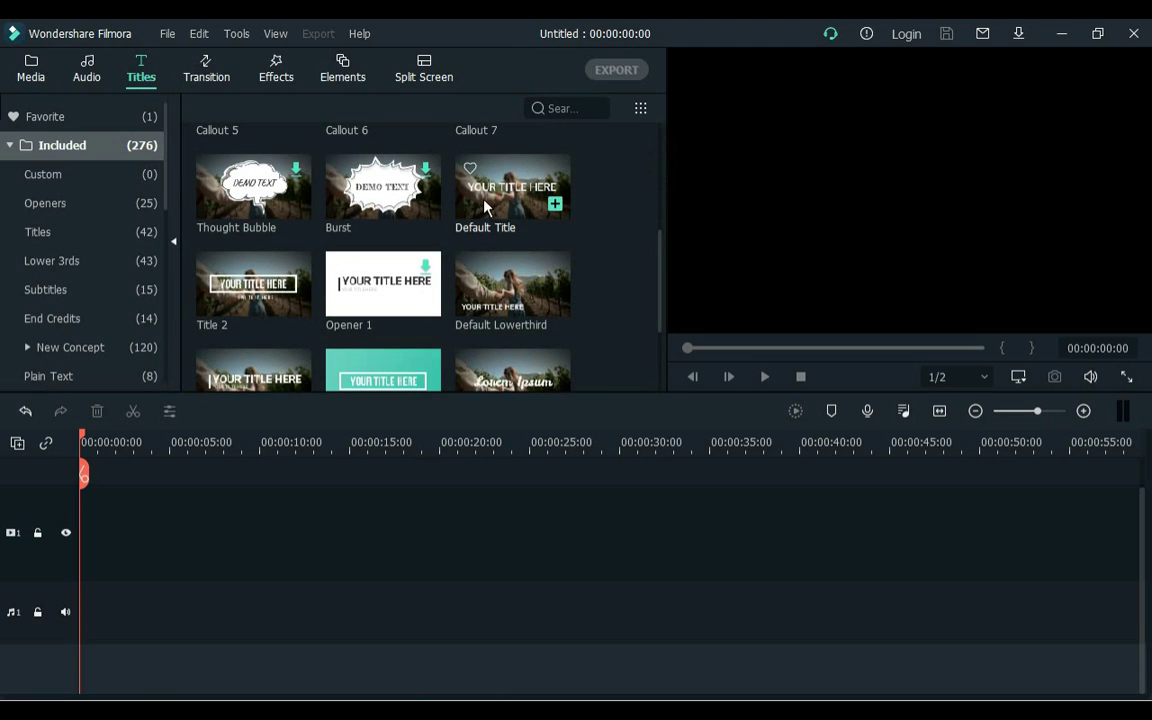
left_click_drag(485, 207, 167, 518)
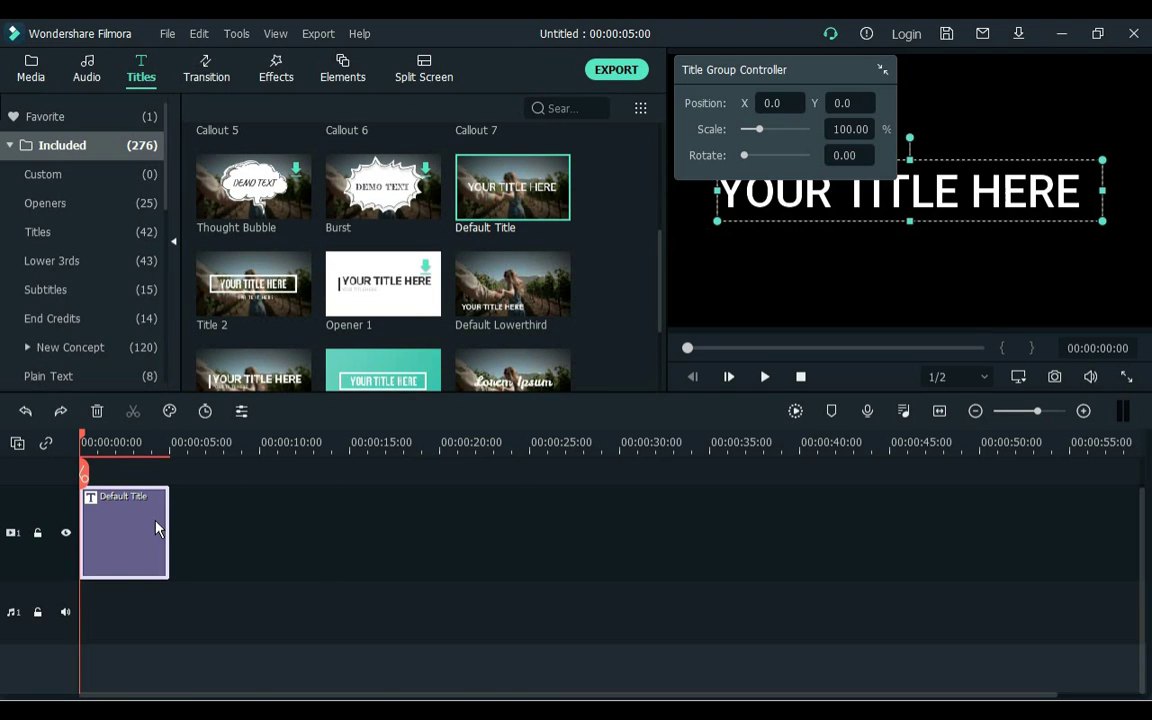
Replace the title's placeholder text with 'Font Size' in the title editor.
double_click(156, 526)
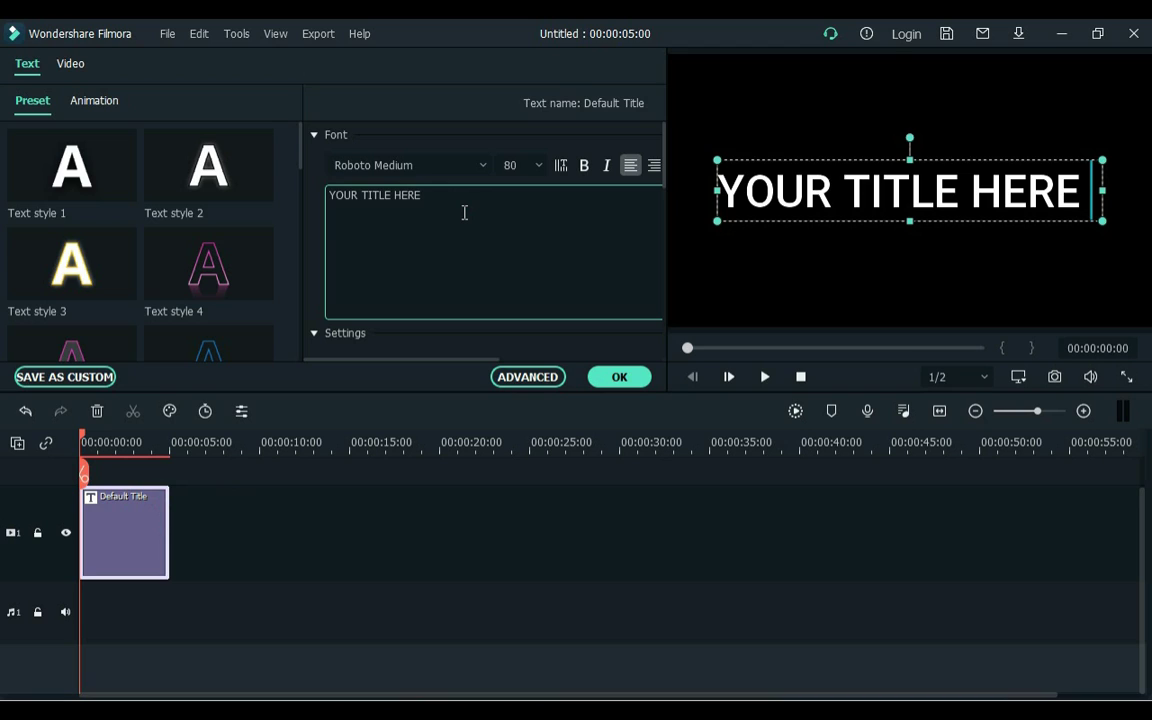
key("ctrl+a")
type("Font Size")
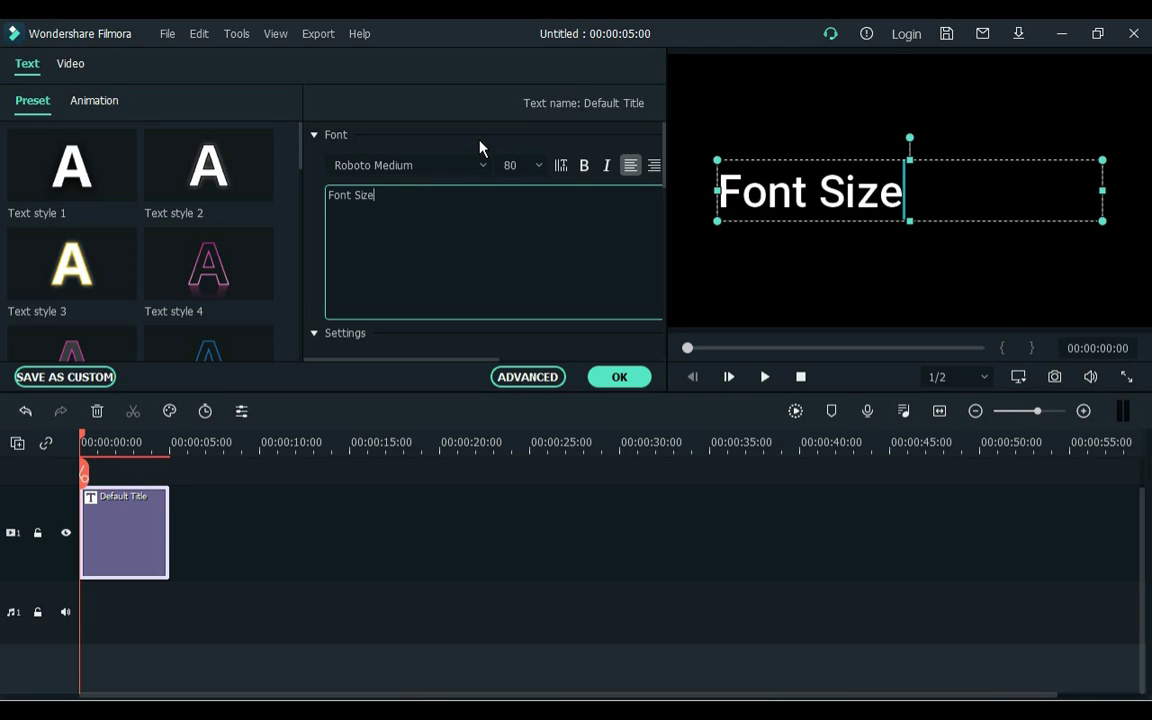
Set the title's font size to 150 and stretch its box larger in the preview.
left_click(537, 166)
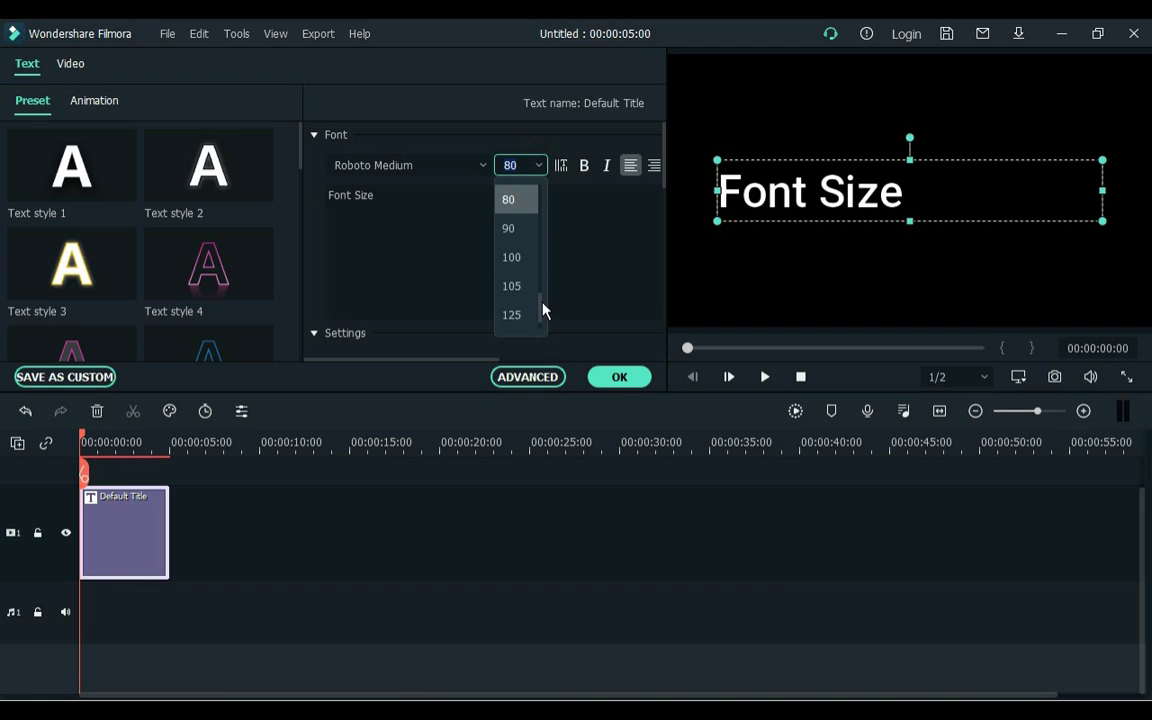
left_click_drag(541, 310, 540, 315)
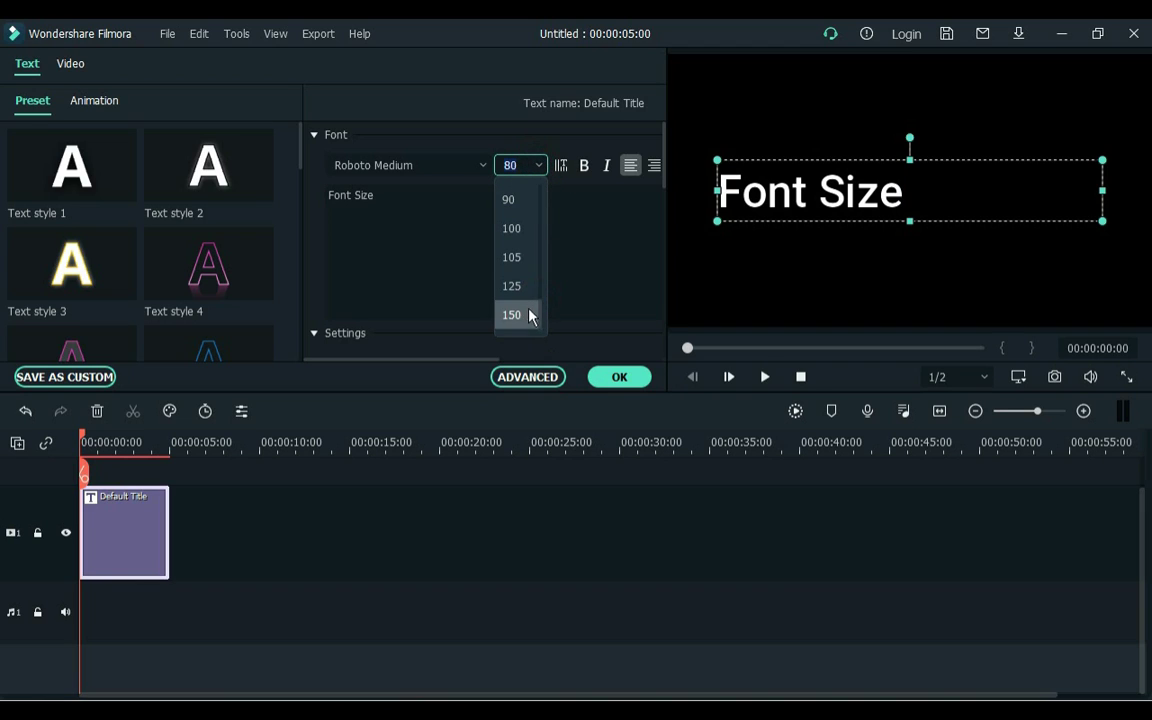
left_click(522, 314)
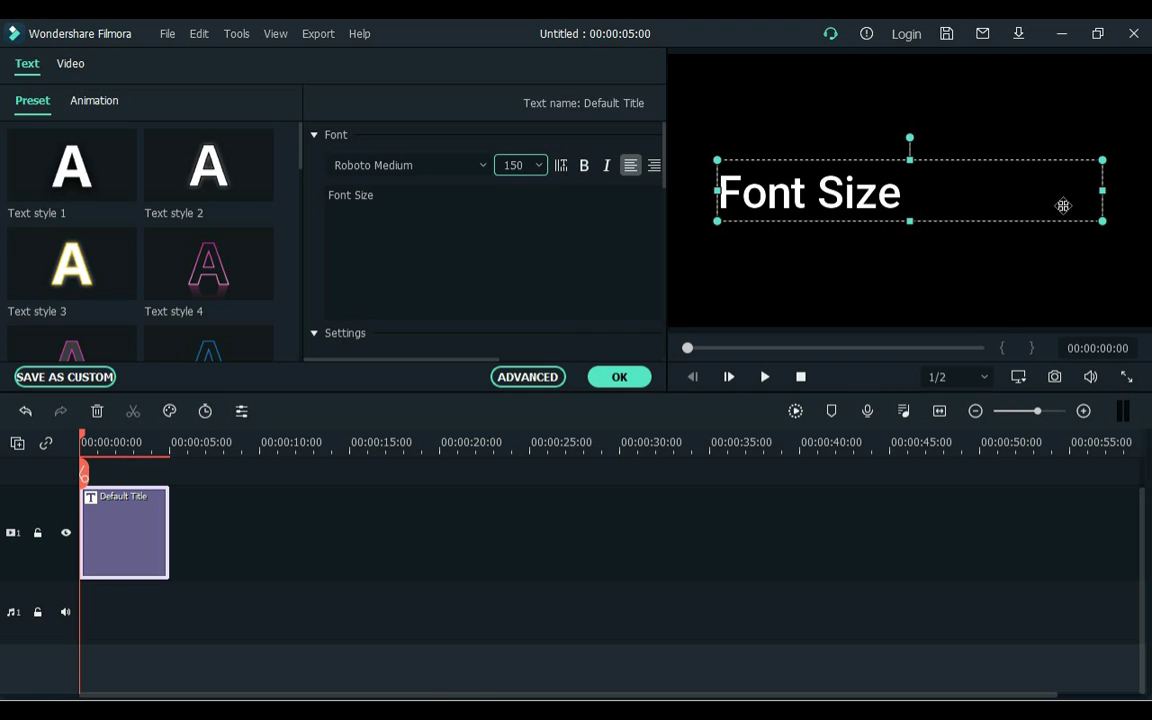
left_click_drag(1102, 160, 1150, 110)
left_click_drag(1064, 116, 1066, 108)
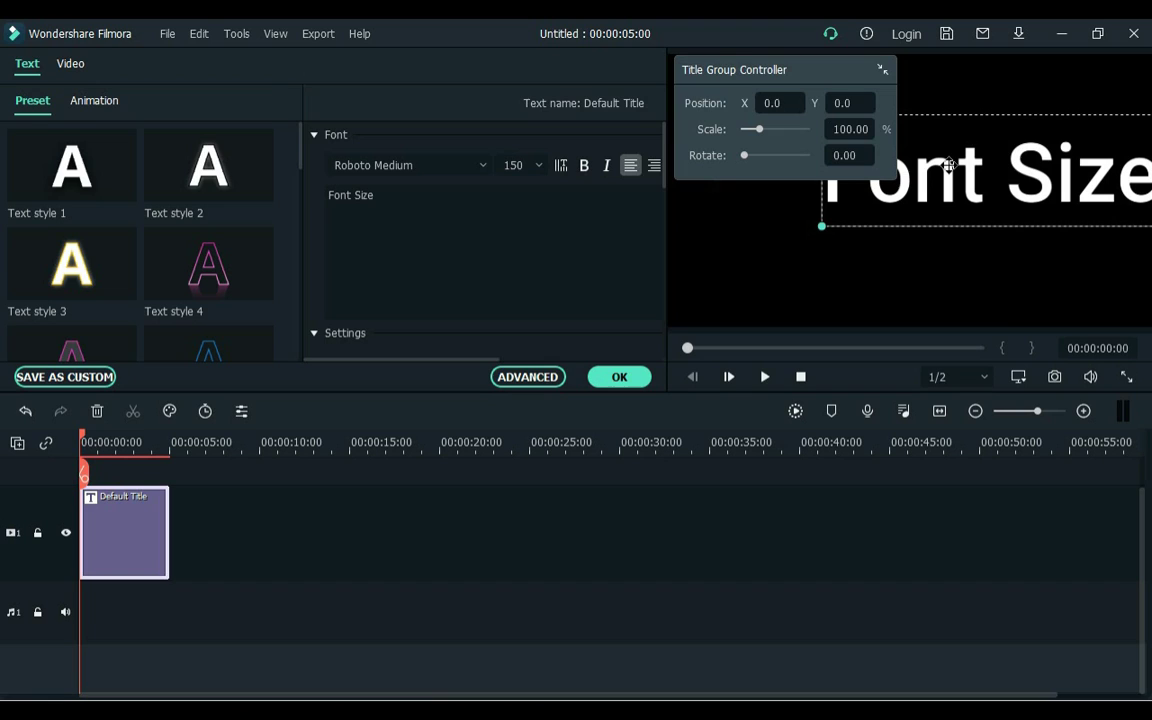
left_click_drag(820, 227, 735, 251)
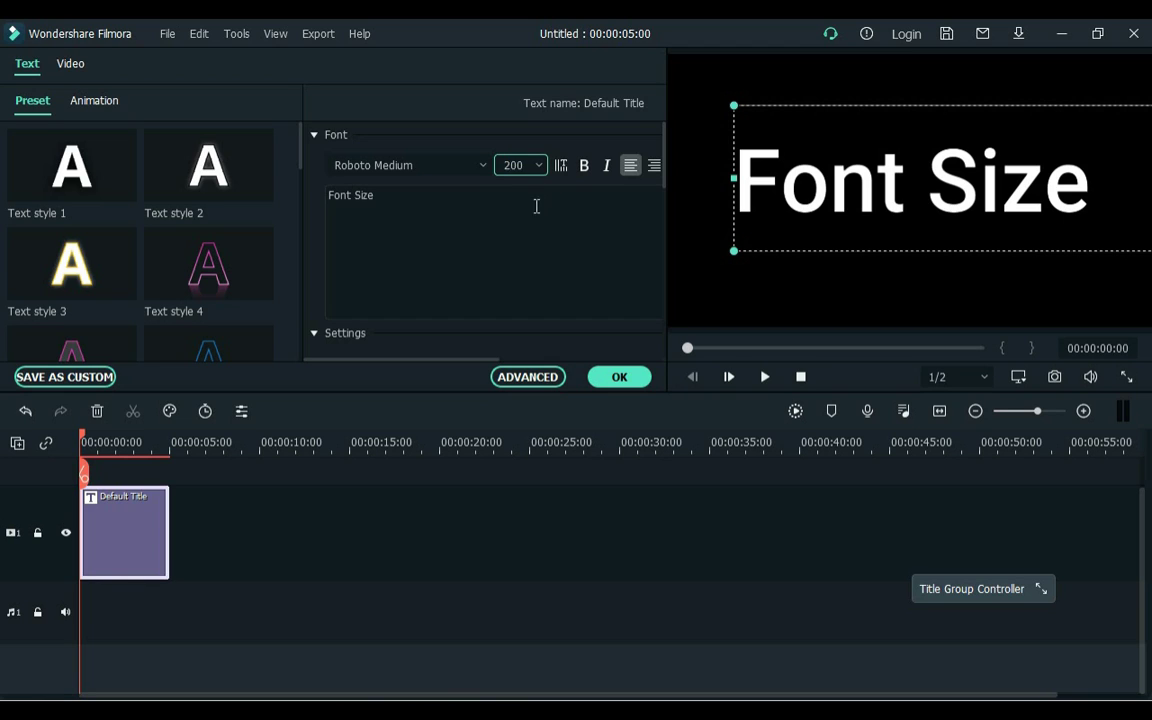
Try entering font size 250 and confirm it reverts to the 150 maximum.
left_click(532, 206)
left_click(517, 163)
double_click(517, 163)
type("250")
left_click(463, 216)
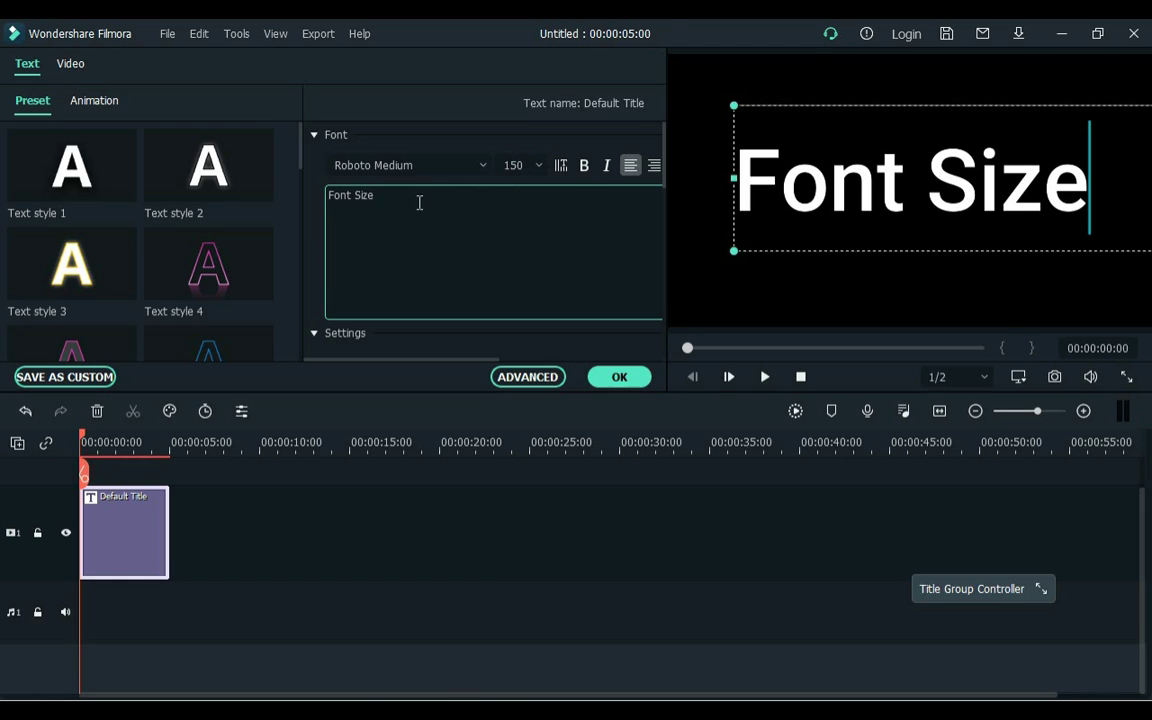
Change the title text to 'Z', scale it to 400% under Video Transform, and apply.
key("ctrl+a")
type("Z")
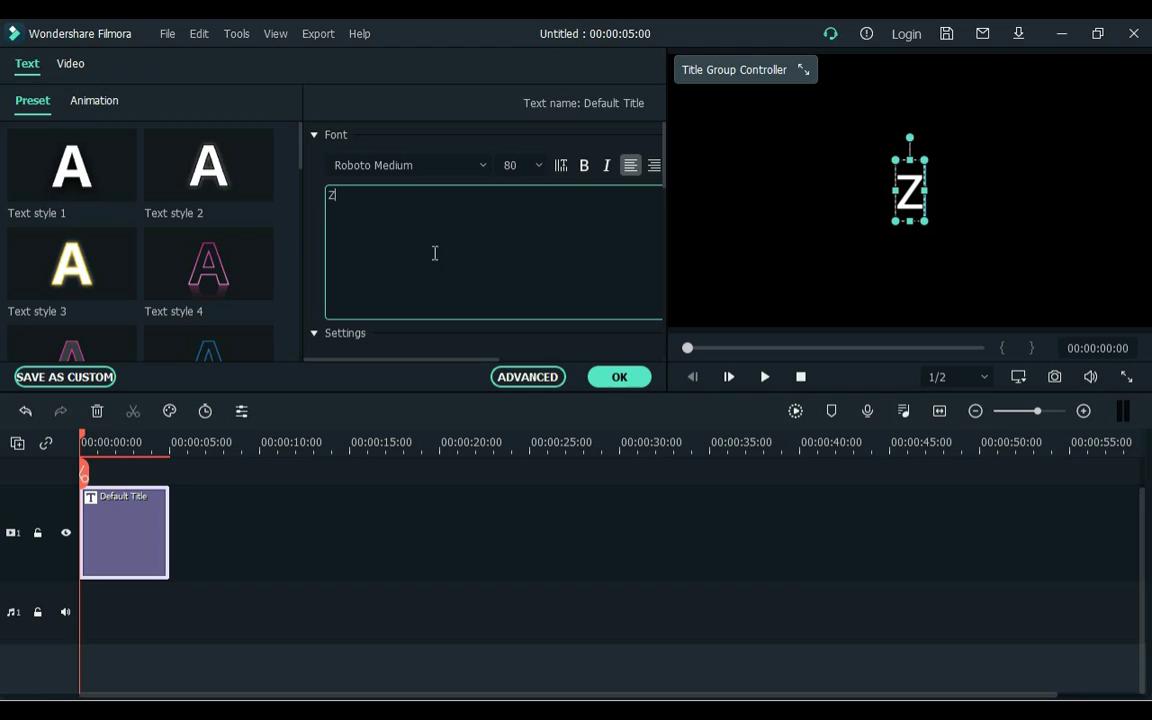
left_click(71, 66)
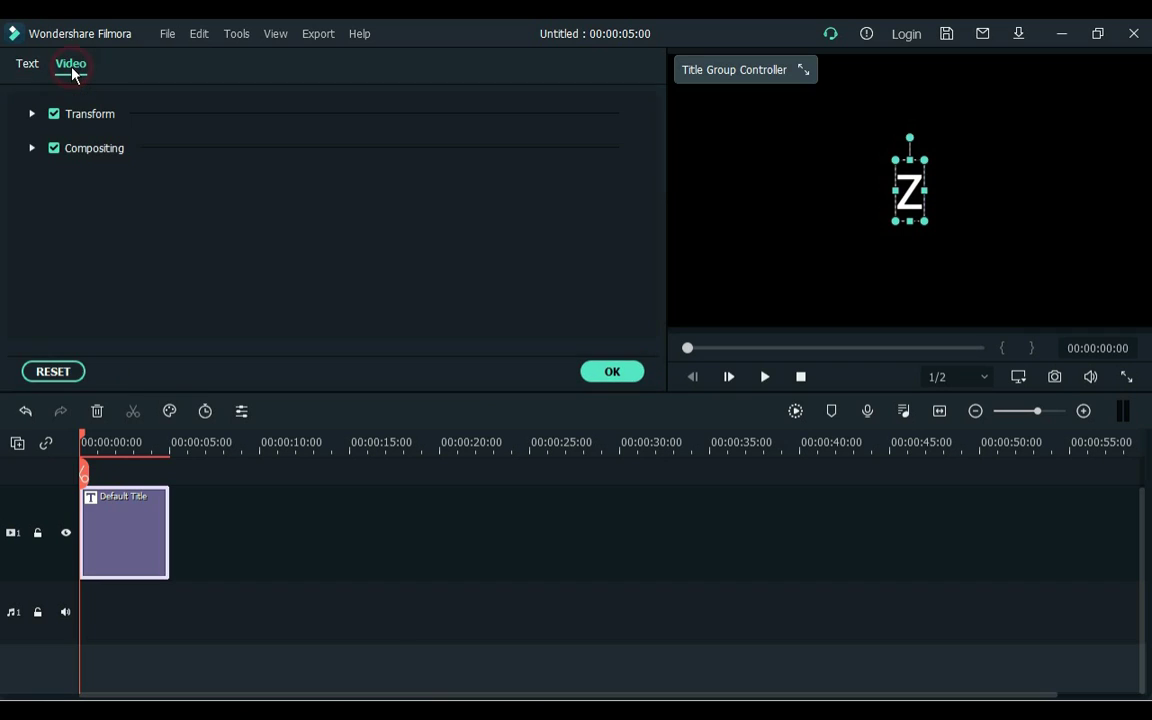
left_click(32, 114)
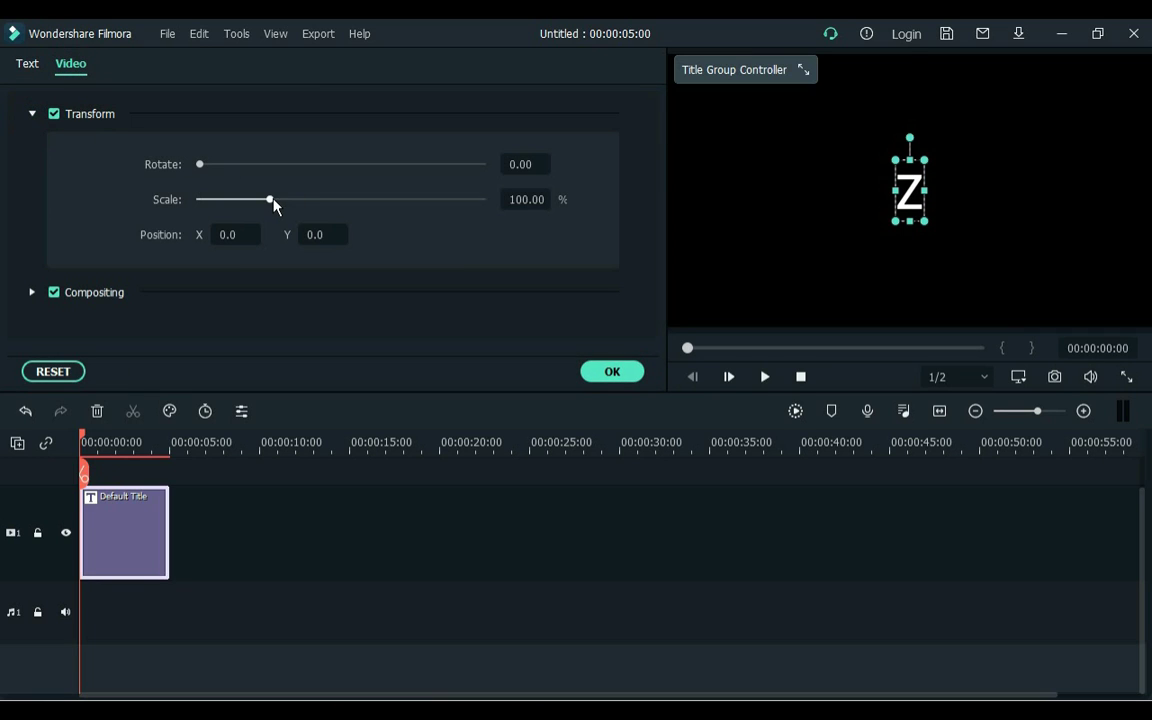
left_click_drag(273, 201, 489, 205)
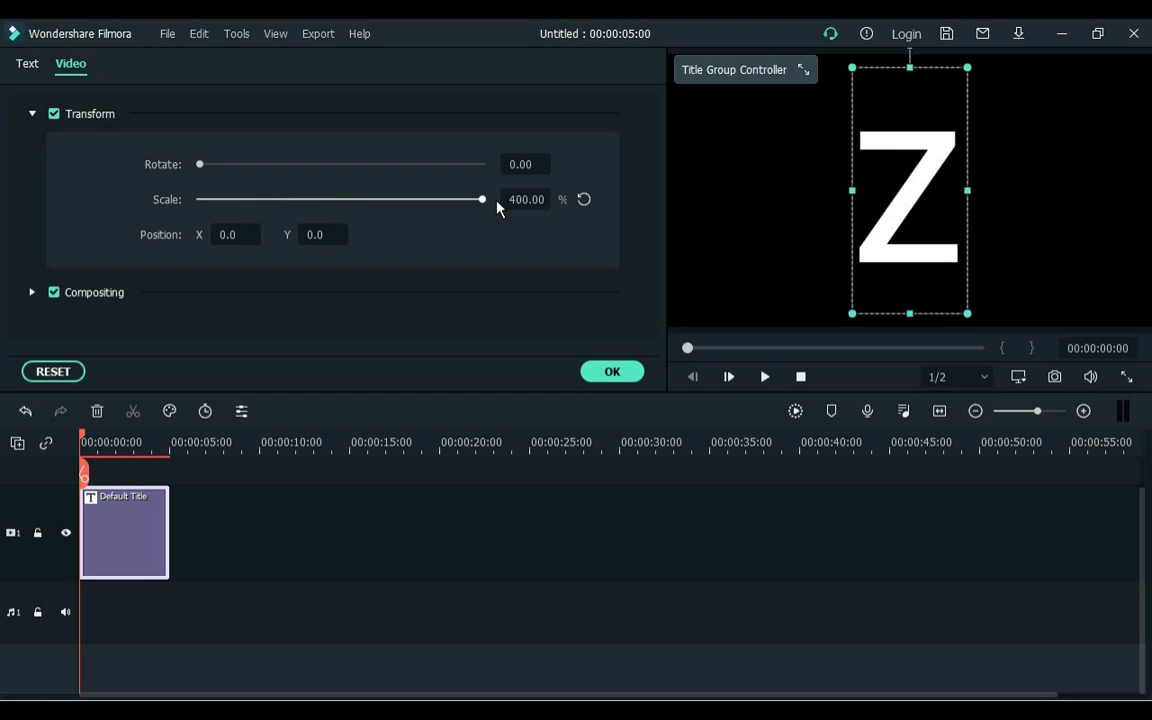
left_click(614, 373)
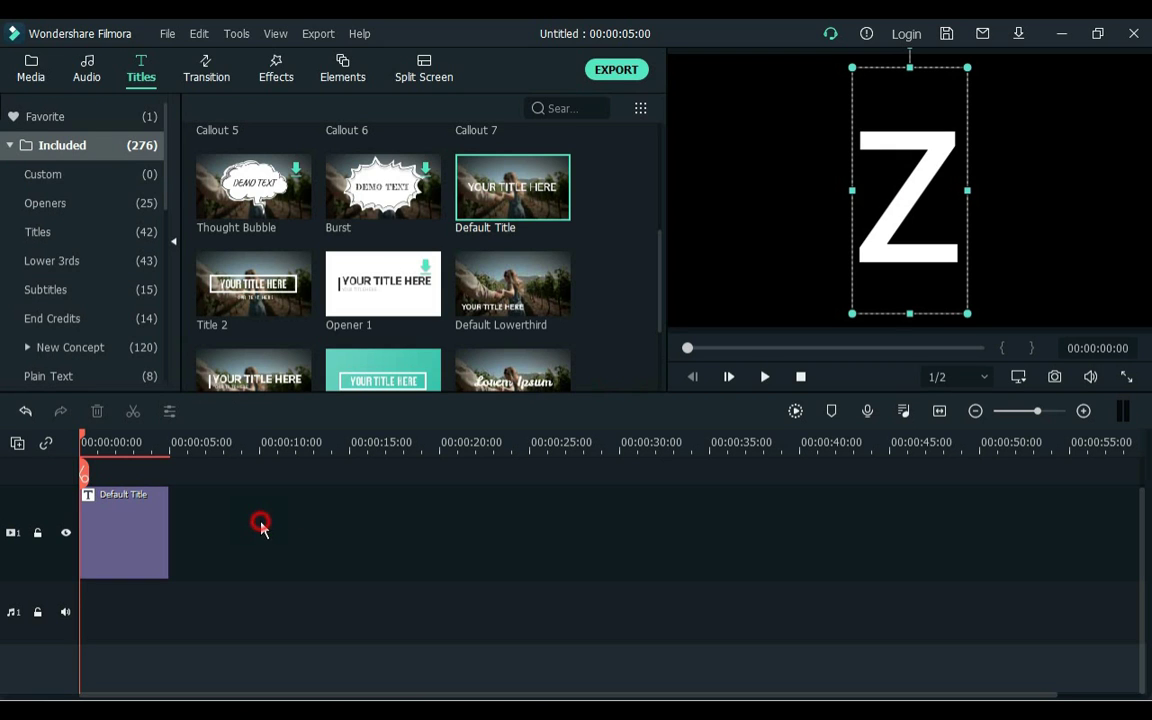
Reopen the Z title, nudge it up-right, and raise its font size to 150.
double_click(134, 543)
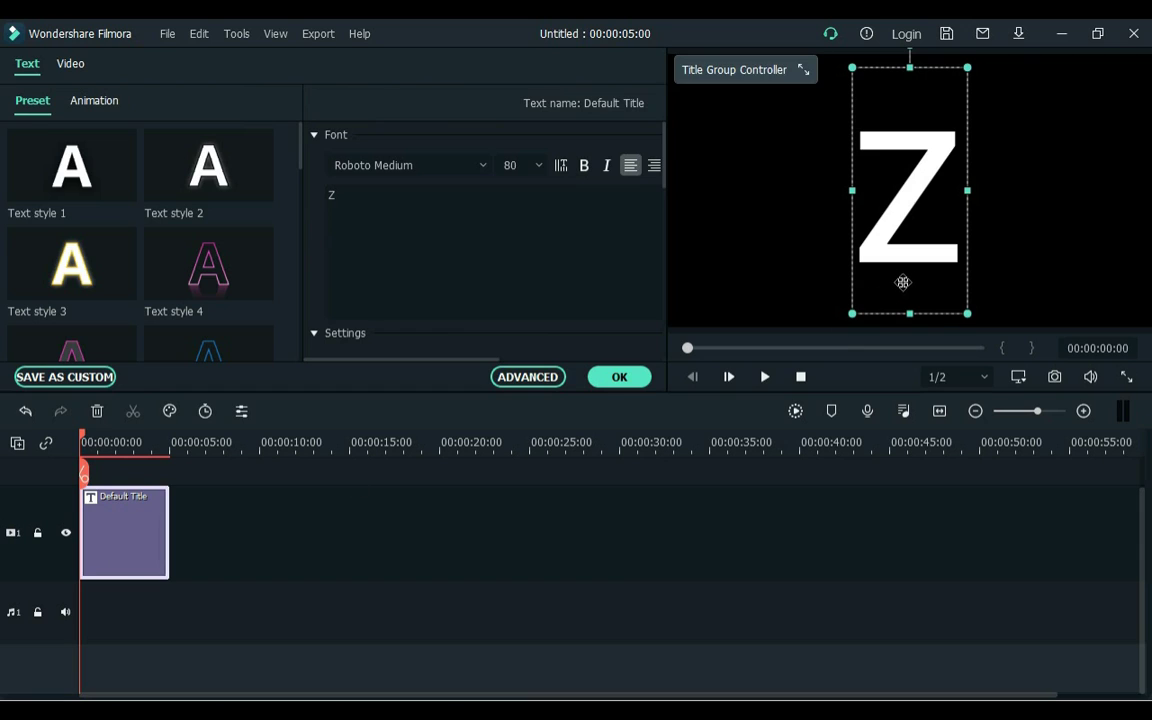
left_click_drag(859, 256, 882, 244)
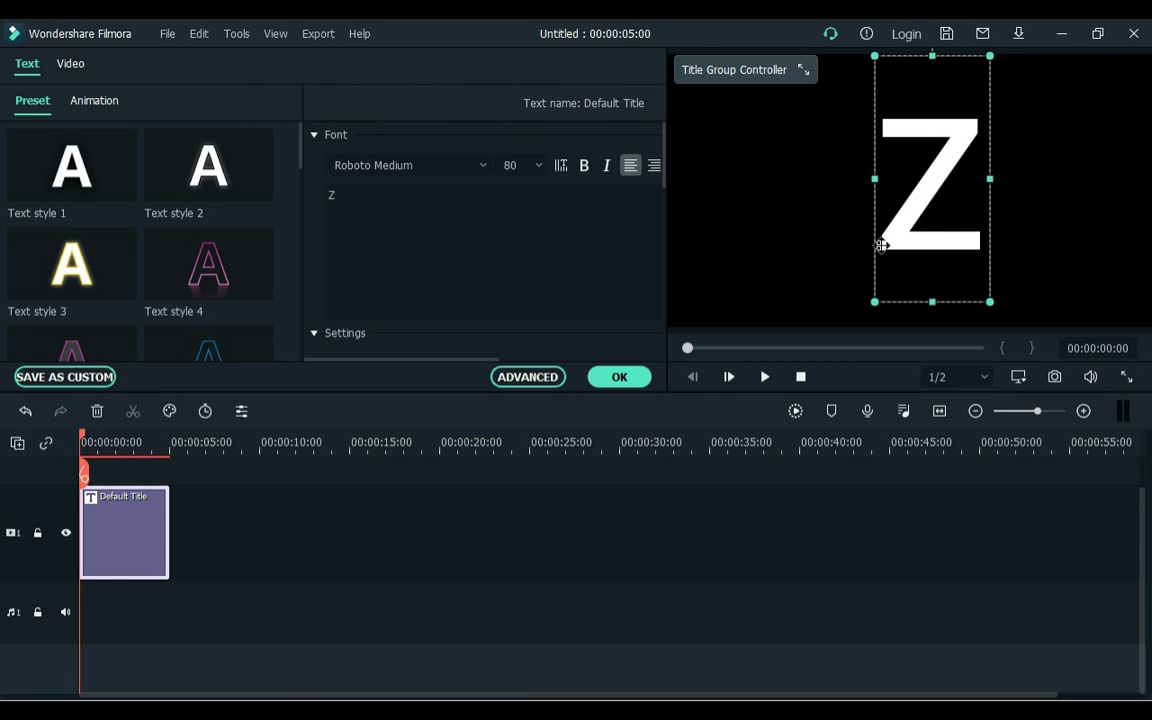
left_click(540, 165)
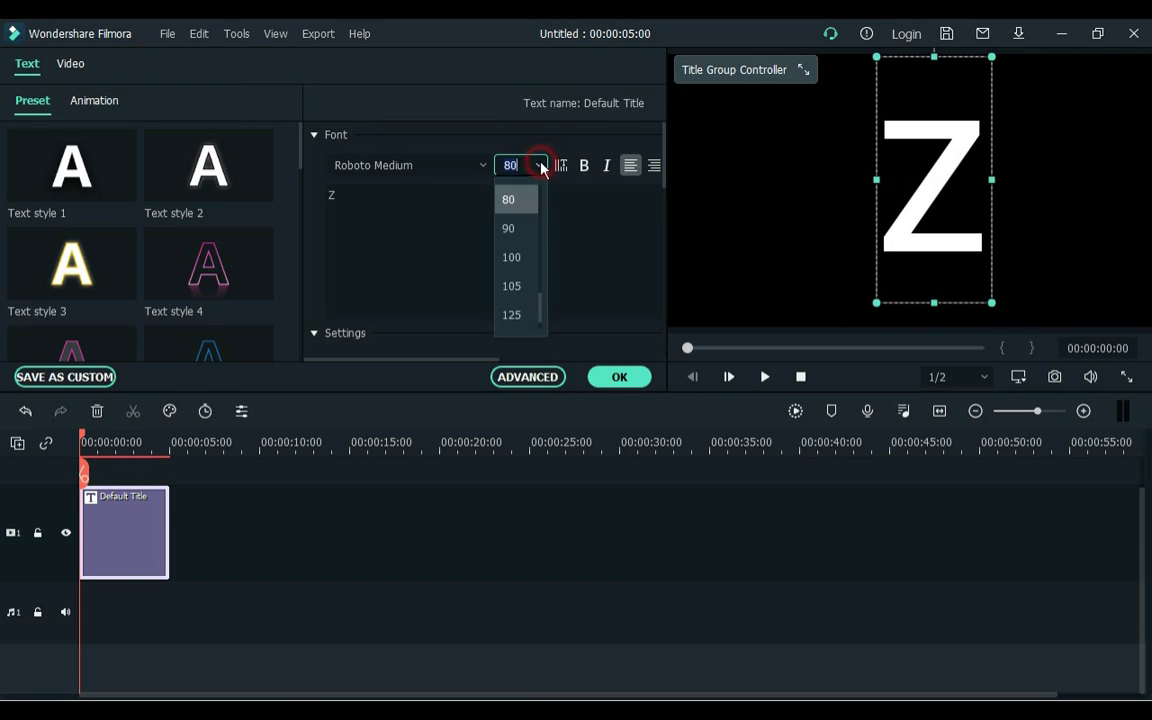
left_click_drag(540, 314, 545, 328)
left_click(525, 315)
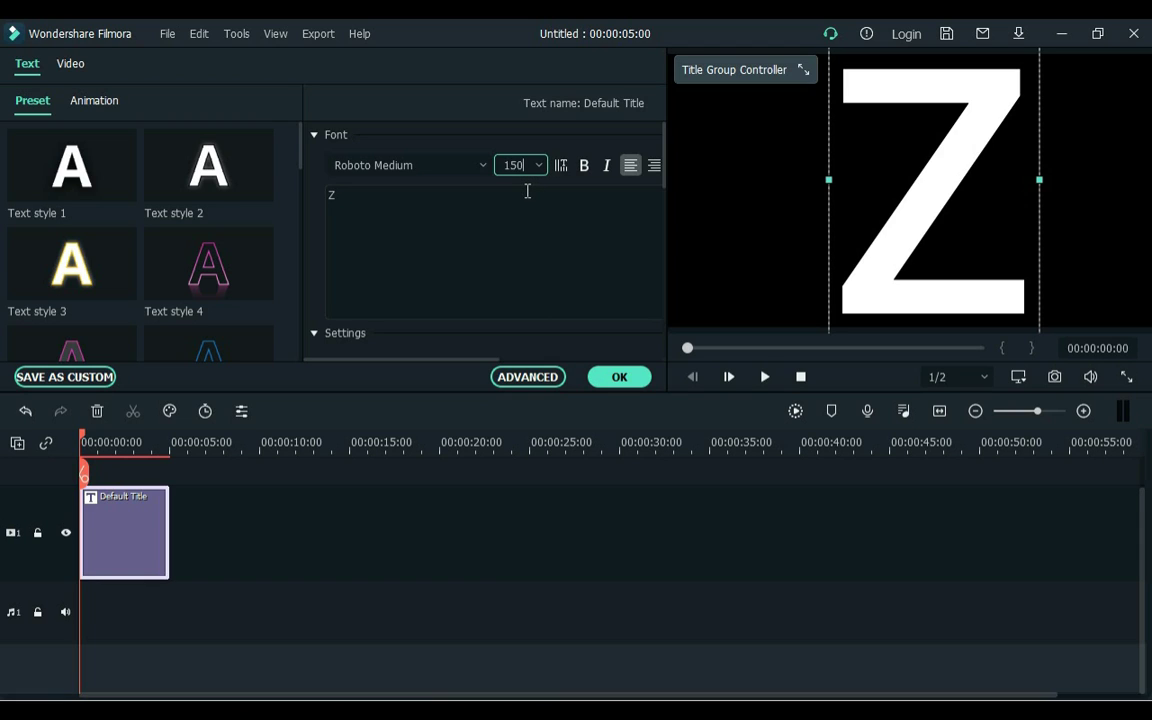
Keep the Z title's Transform Scale at 400% and apply the changes.
left_click(70, 63)
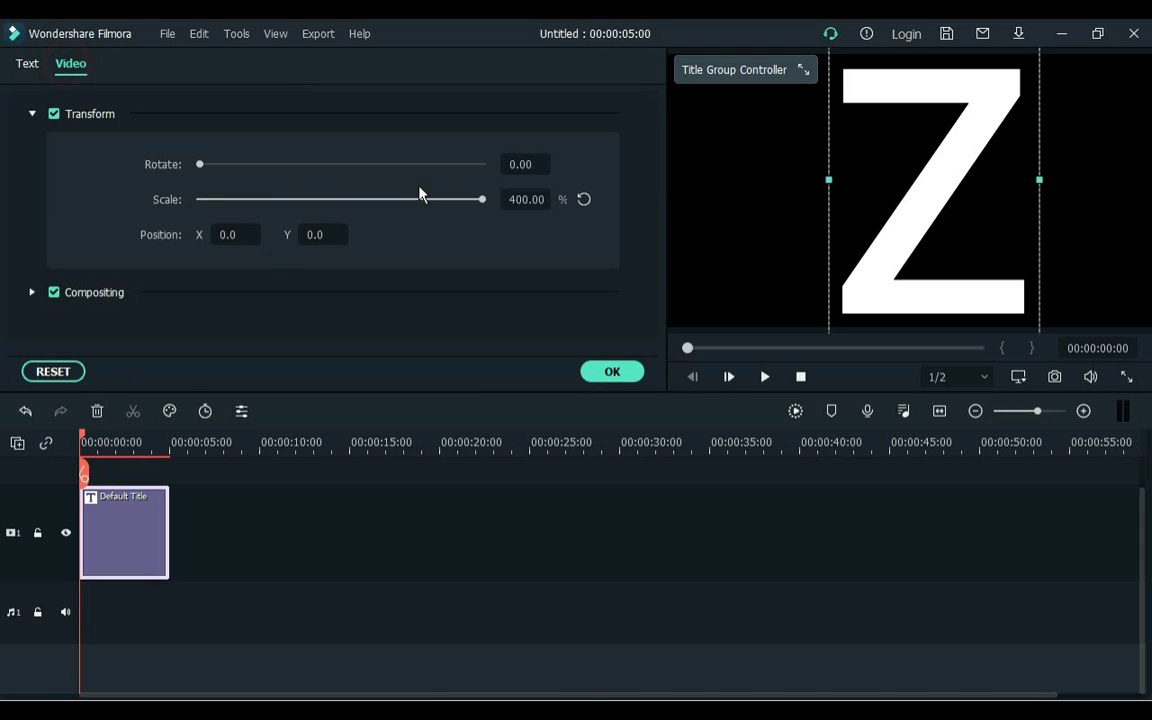
left_click_drag(479, 200, 567, 206)
left_click(612, 372)
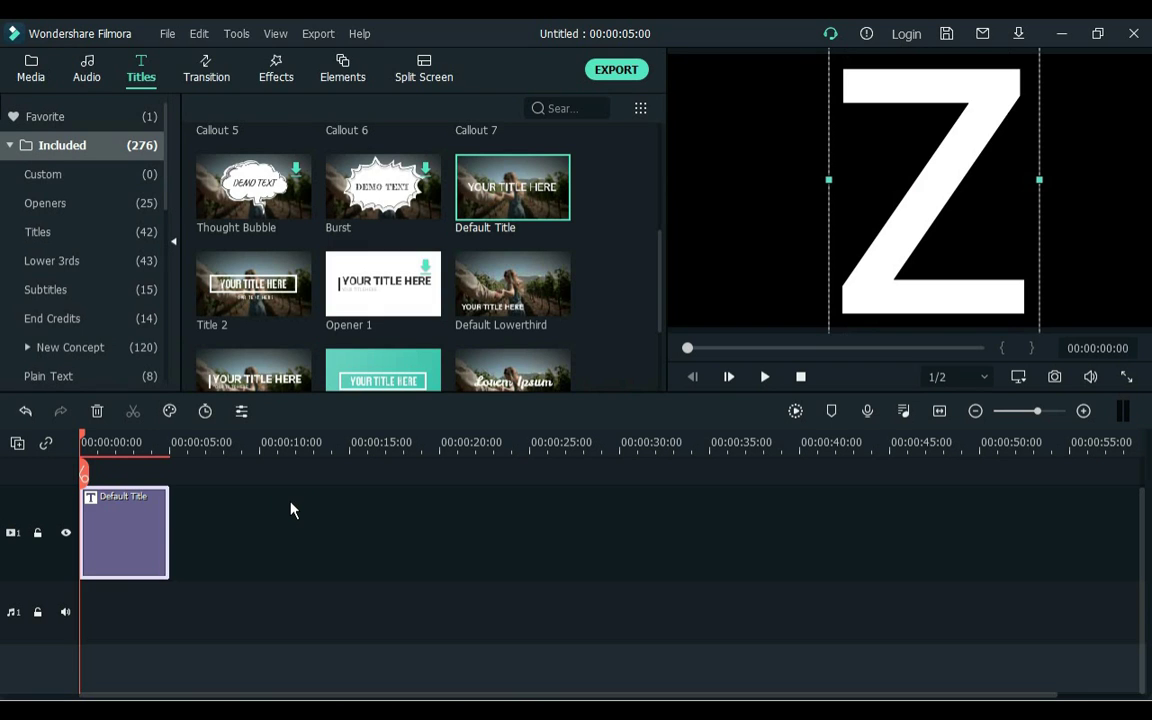
Snapshot the preview and replace the title clip with Snapshot_31 at the track start.
left_click(1054, 376)
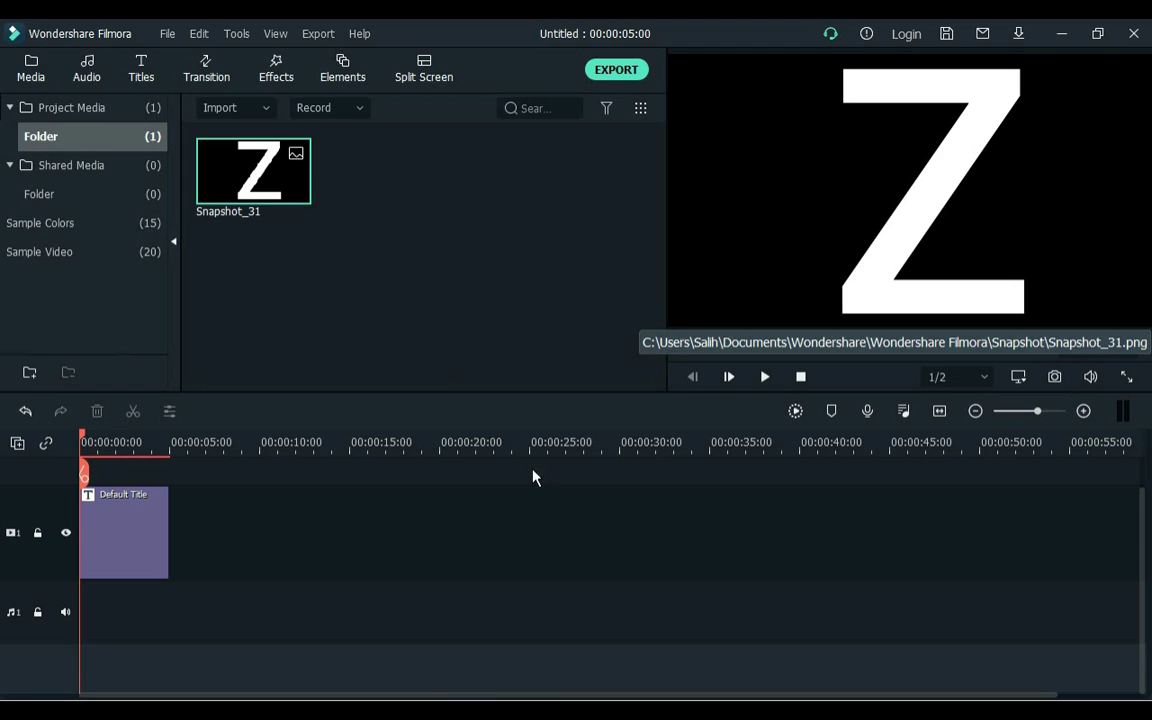
left_click(140, 517)
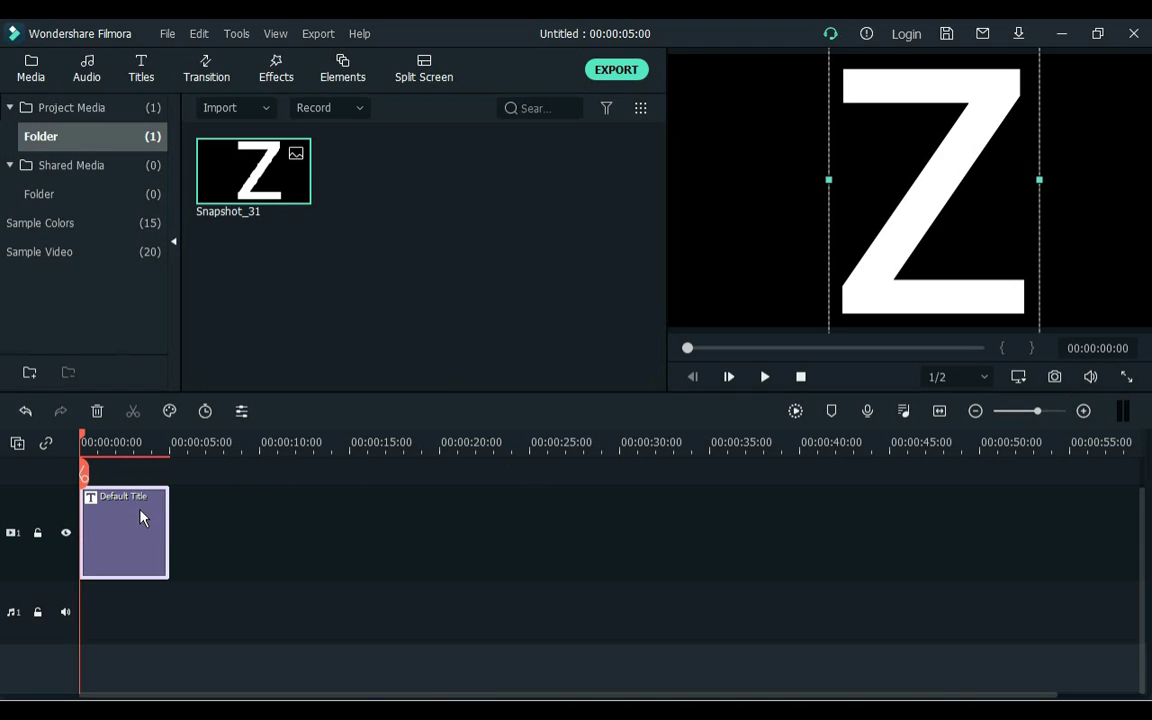
key("Delete")
left_click_drag(224, 191, 90, 560)
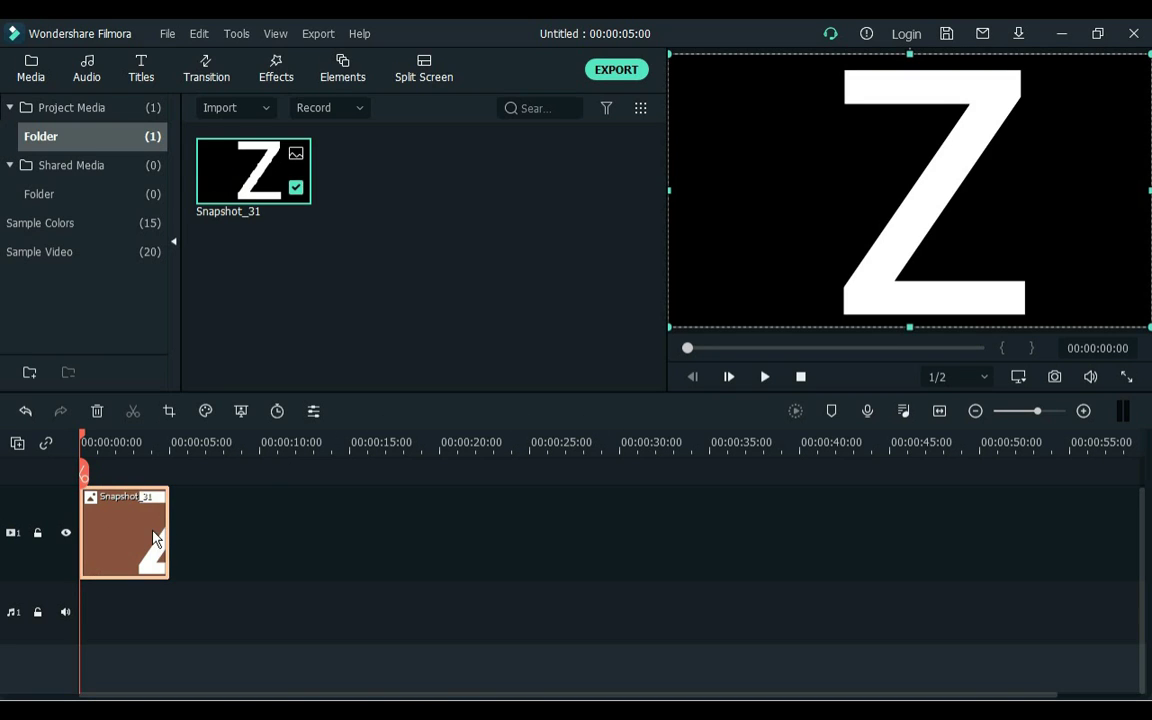
Scale the Snapshot_31 image to 400% and position it at X -93.0, Y 125.4.
double_click(138, 538)
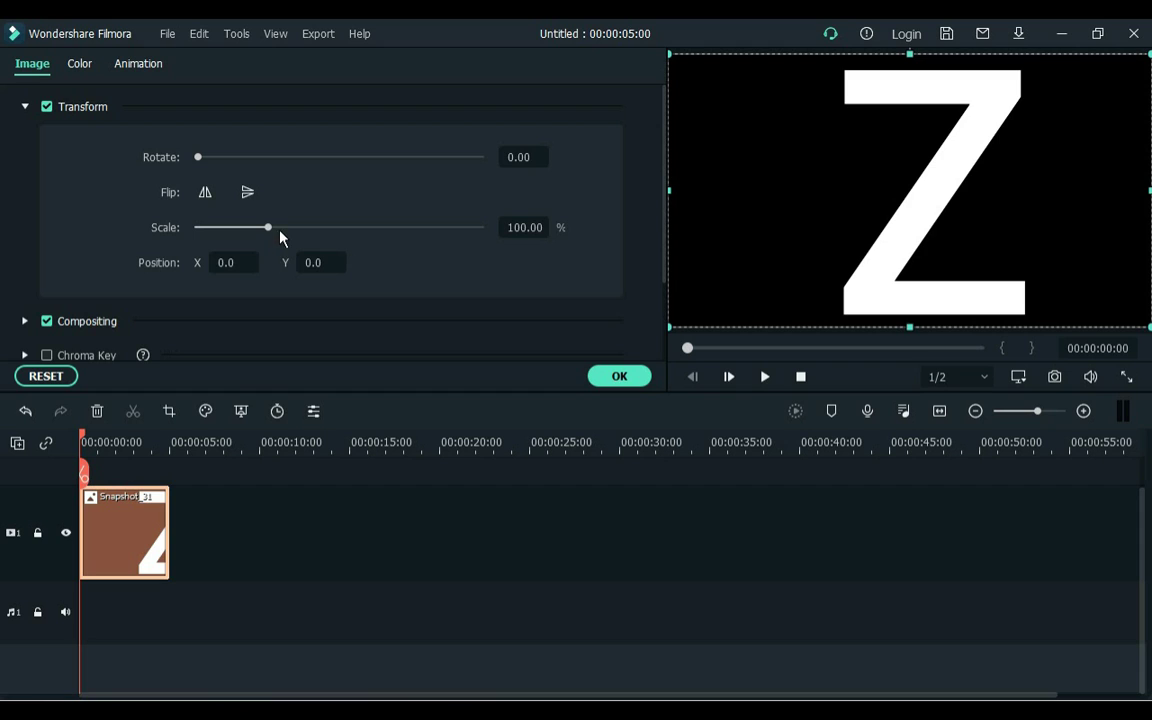
mouse_move(289, 230)
left_mouse_down()
mouse_move(532, 234)
mouse_move(200, 243)
mouse_move(499, 230)
left_mouse_up()
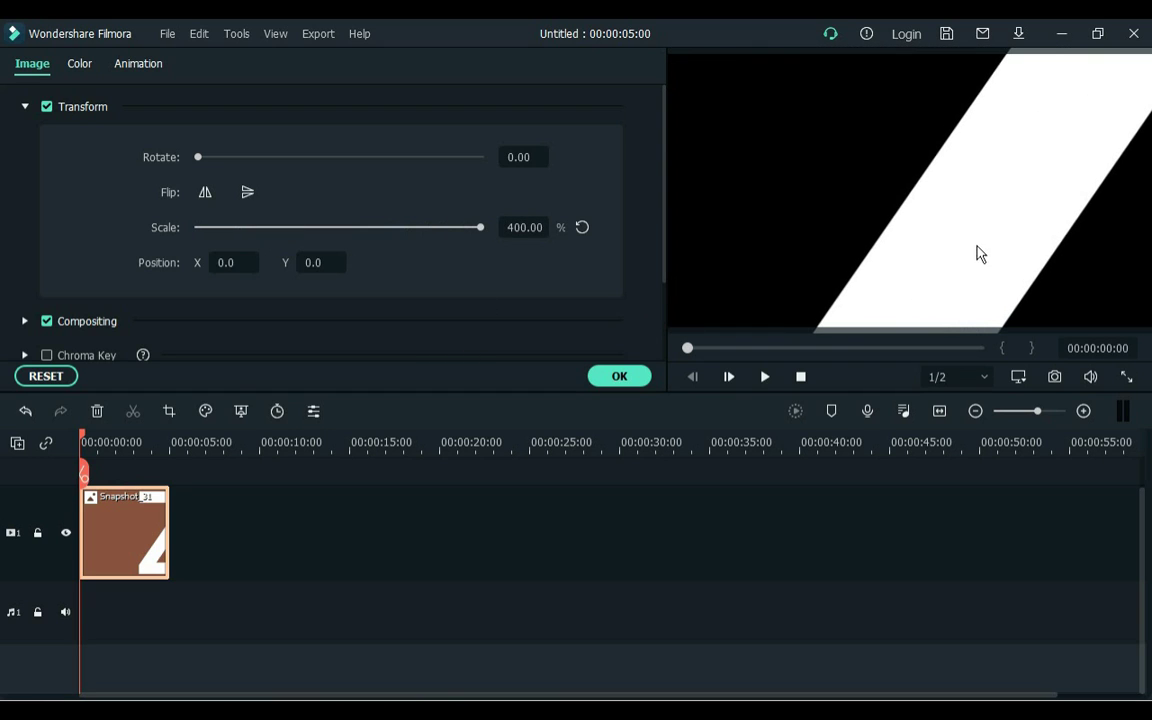
left_click_drag(884, 159, 969, 278)
mouse_move(482, 230)
left_mouse_down()
mouse_move(275, 244)
mouse_move(499, 229)
left_mouse_up()
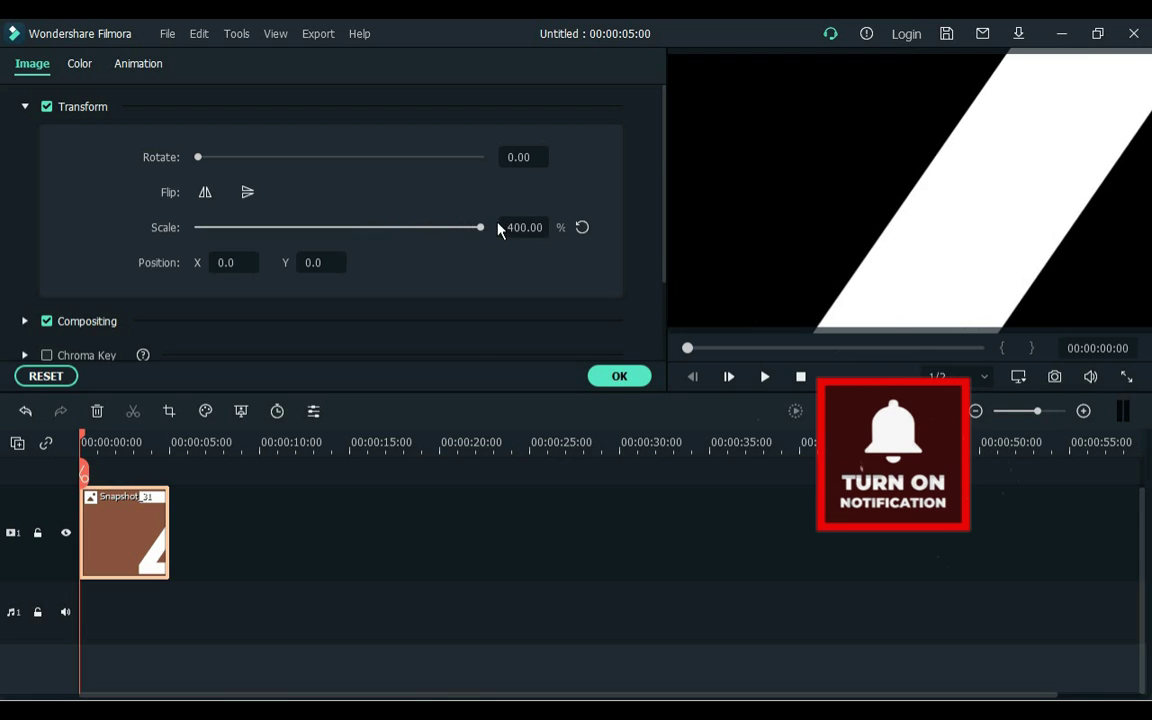
left_click_drag(975, 270, 882, 154)
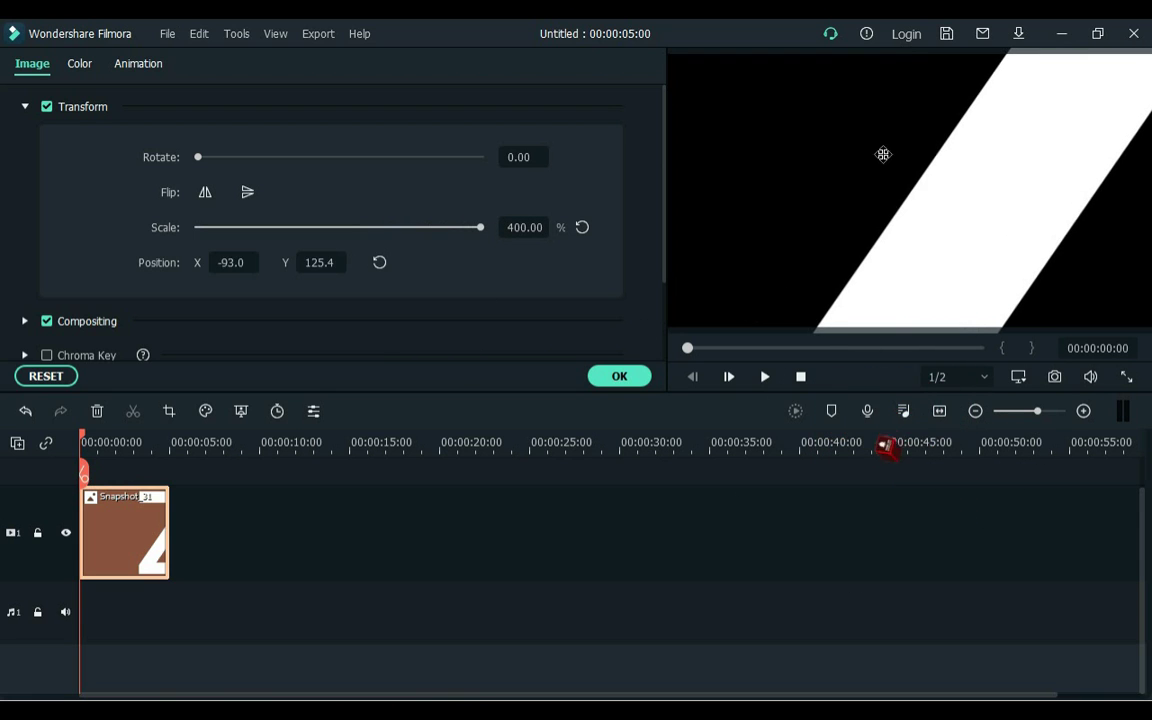